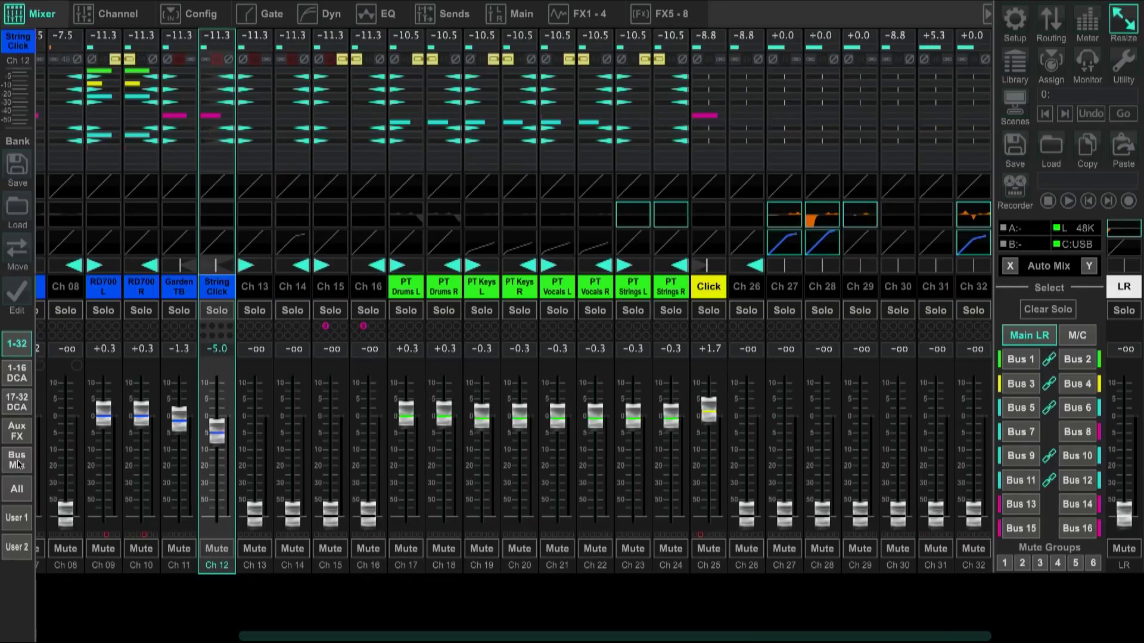
Show the mixer's bus and matrix faders and switch to Ableton Live.
left_click(17, 459)
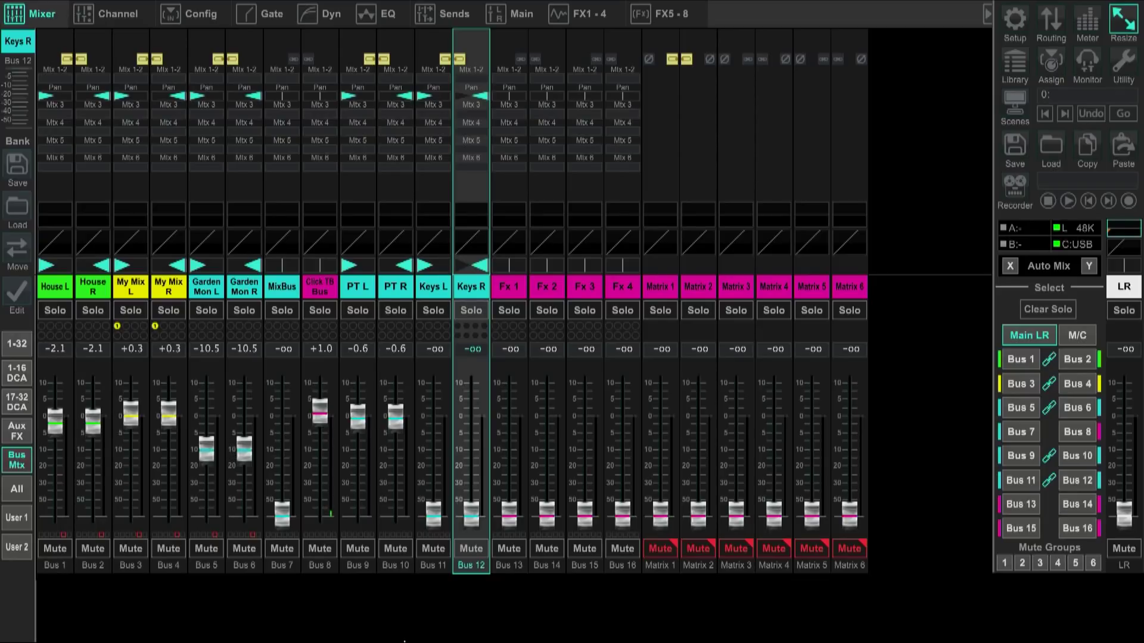
mouse_move(429, 642)
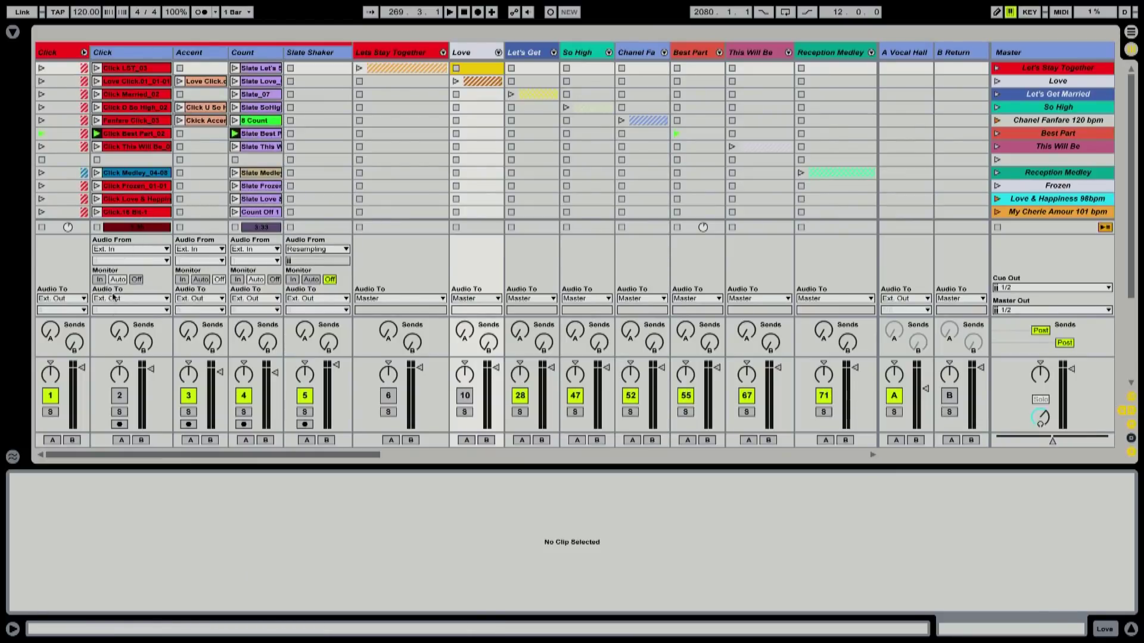
Activate track 2 in the Click group and select its Love Click clip, collapsing and re-expanding the group.
left_click(121, 396)
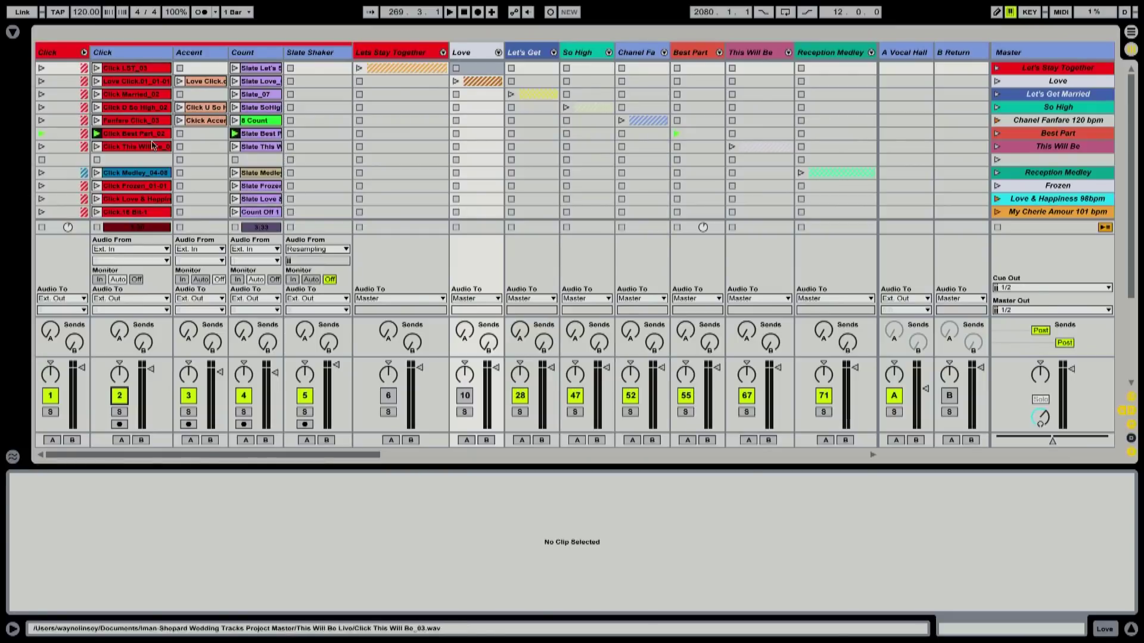
left_click(142, 85)
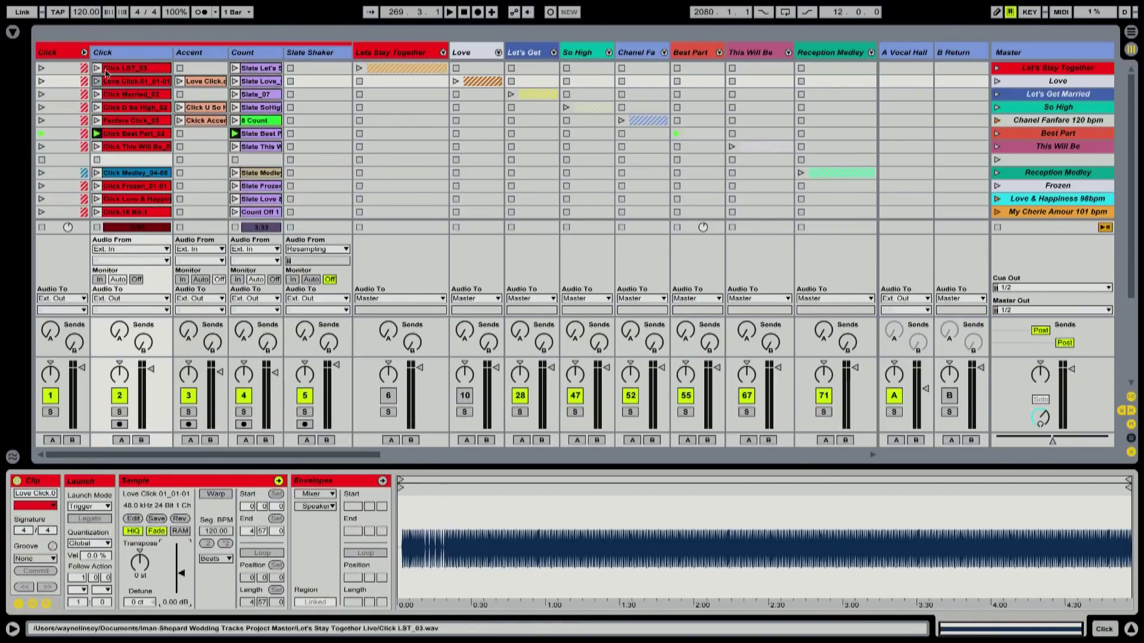
left_click(84, 53)
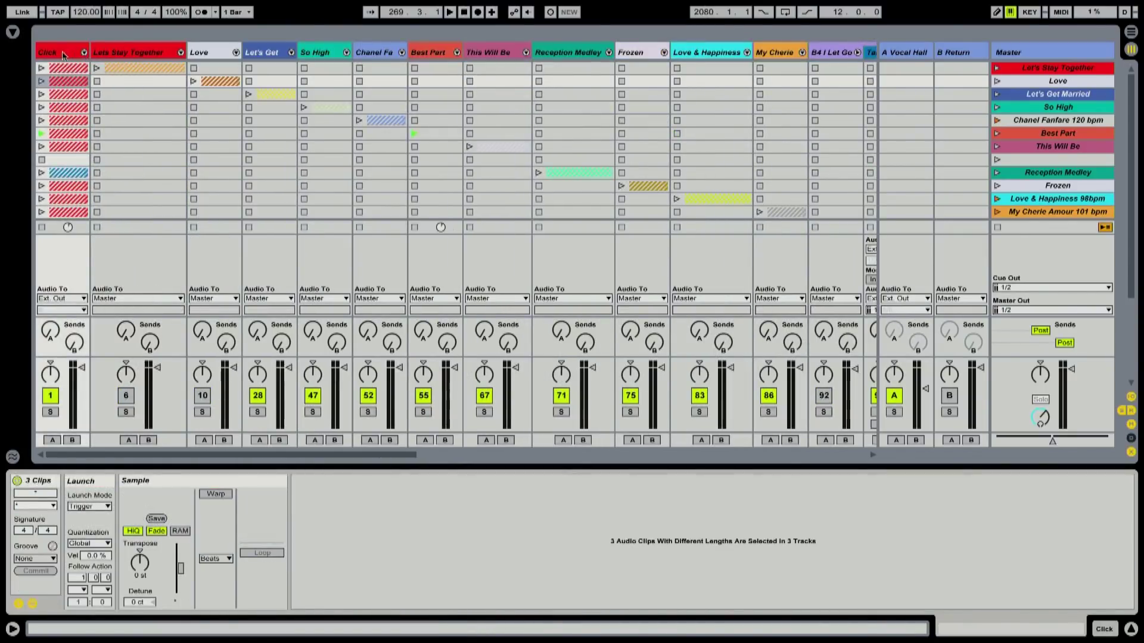
left_click(84, 53)
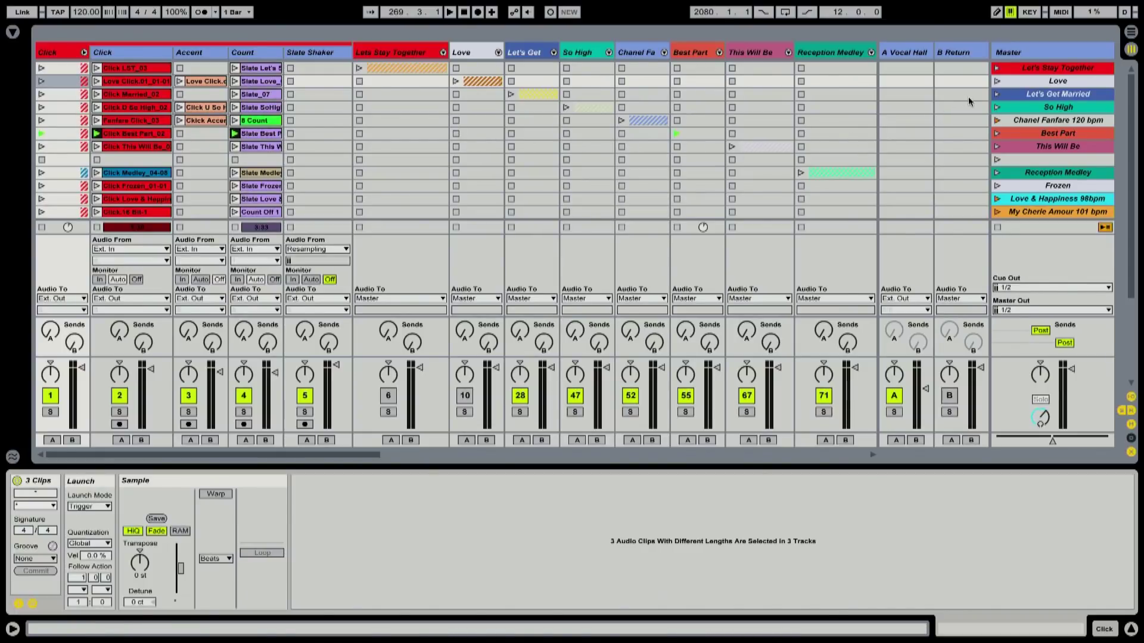
Launch the Love scene and set the Accent track's volume to -4.8 dB, leaving the Click group collapsed.
left_click(997, 81)
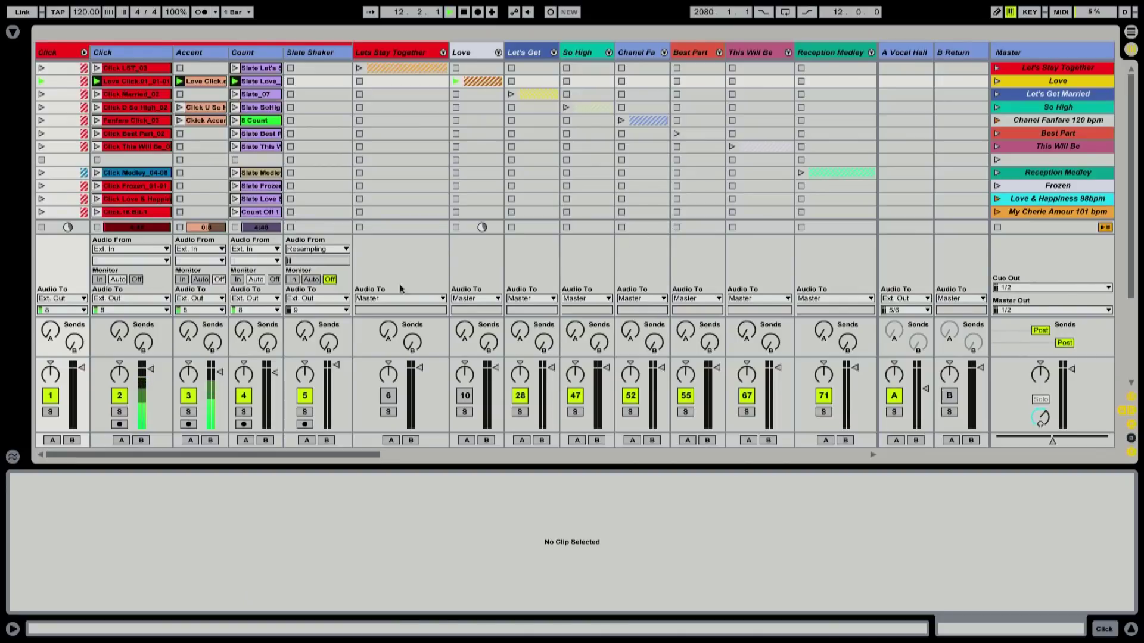
mouse_move(220, 373)
left_mouse_down()
mouse_move(220, 389)
mouse_move(220, 376)
left_mouse_up()
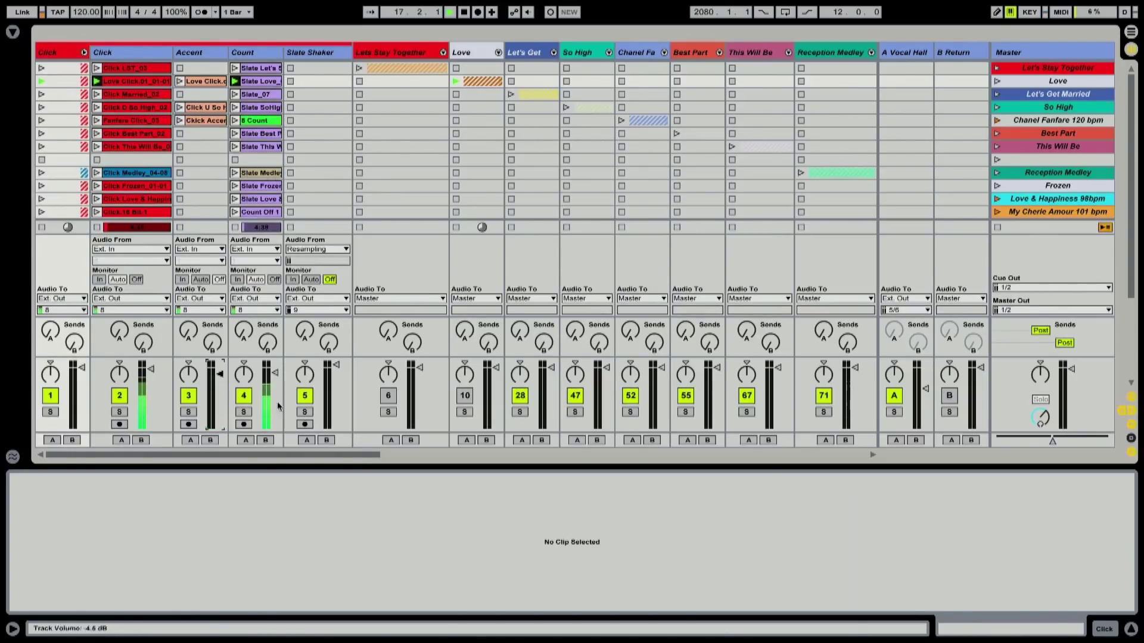
left_click(85, 53)
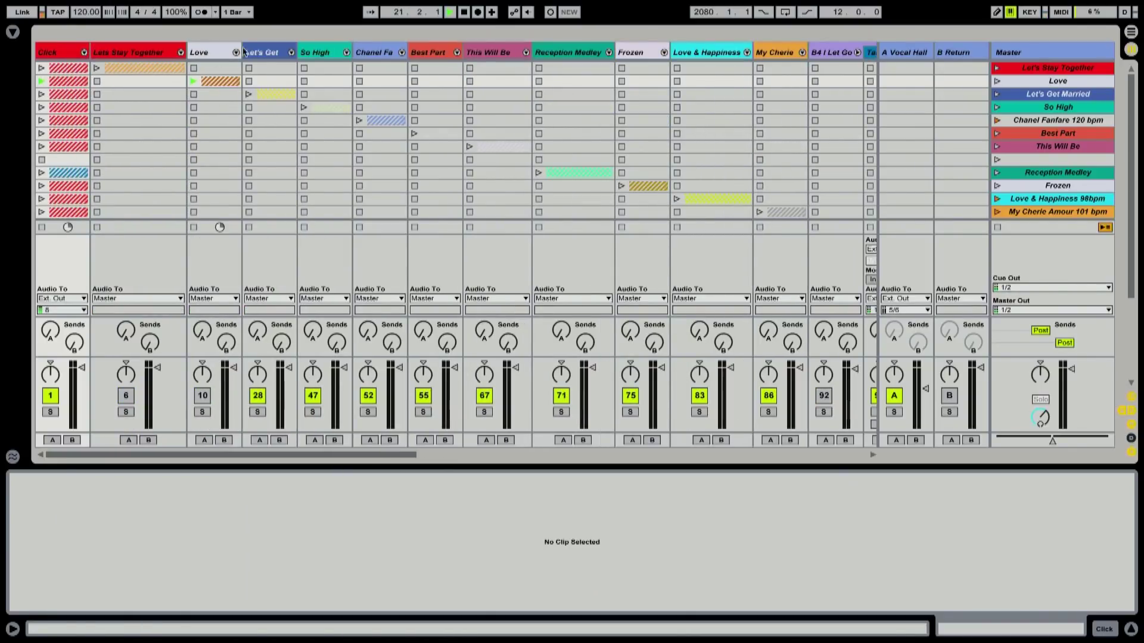
Expand the Love group to examine its audio tracks and their output routing, and collapse it again.
left_click(235, 52)
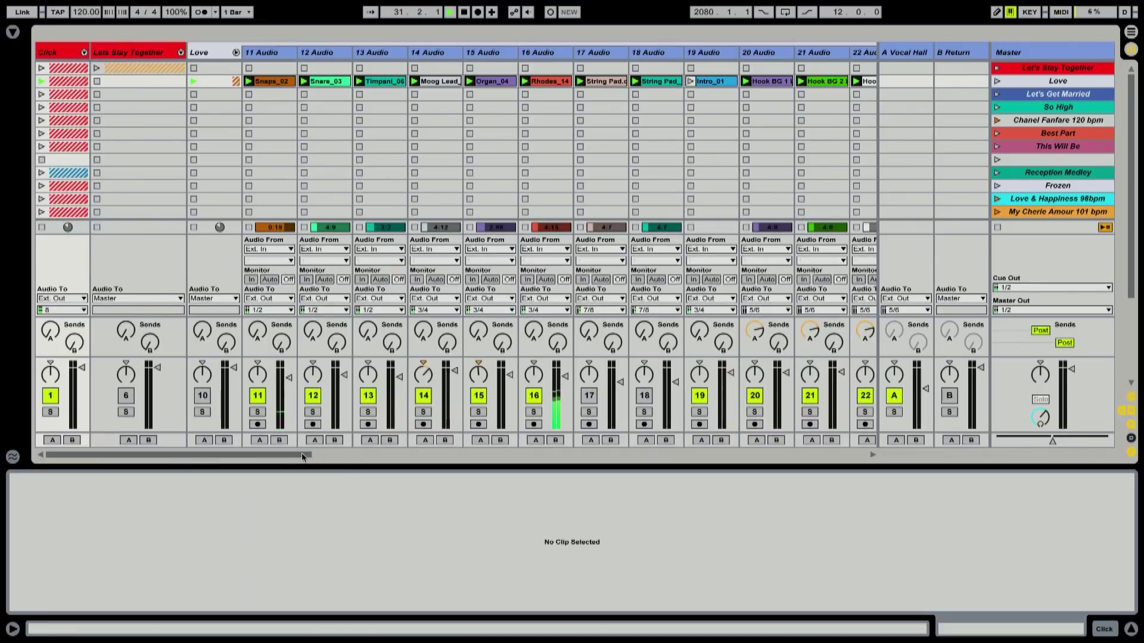
left_click_drag(293, 458, 353, 464)
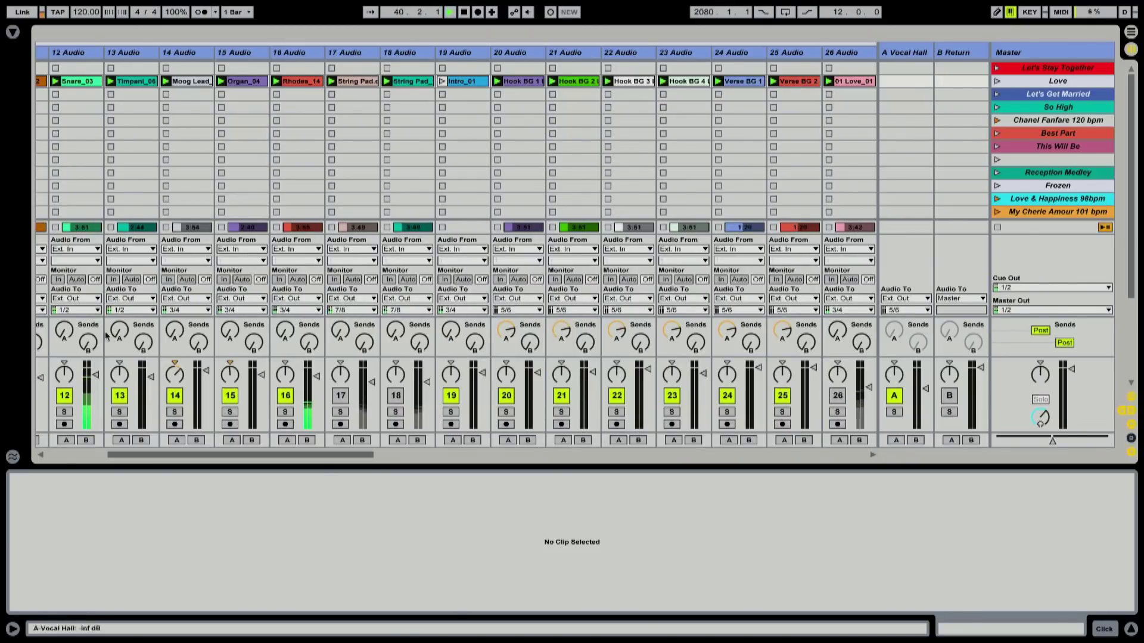
left_click_drag(183, 452, 68, 457)
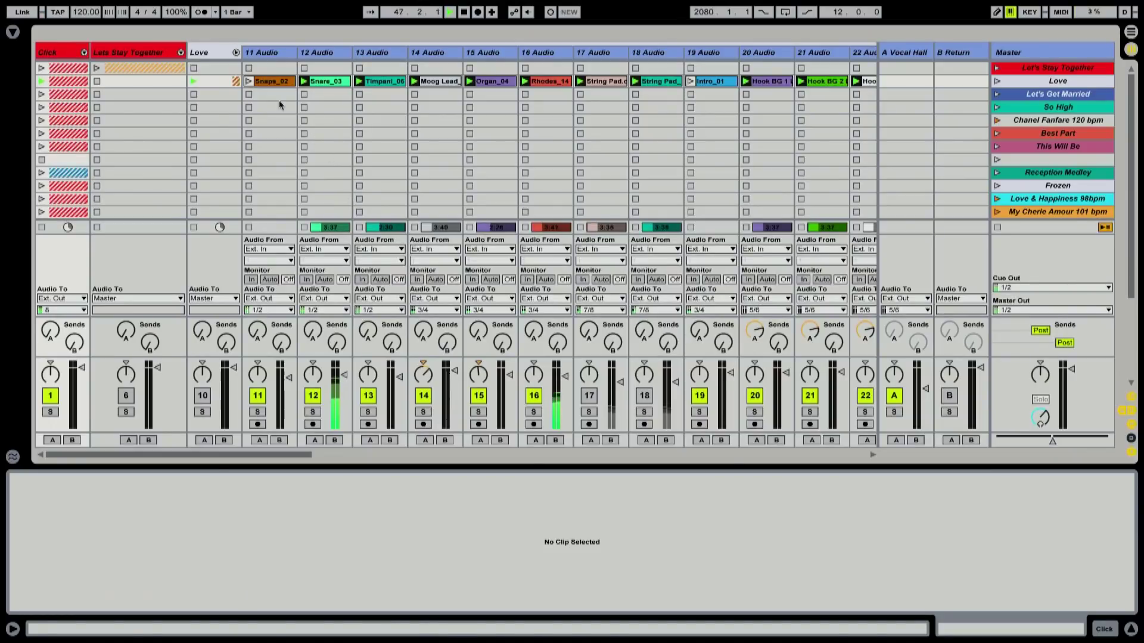
left_click(235, 53)
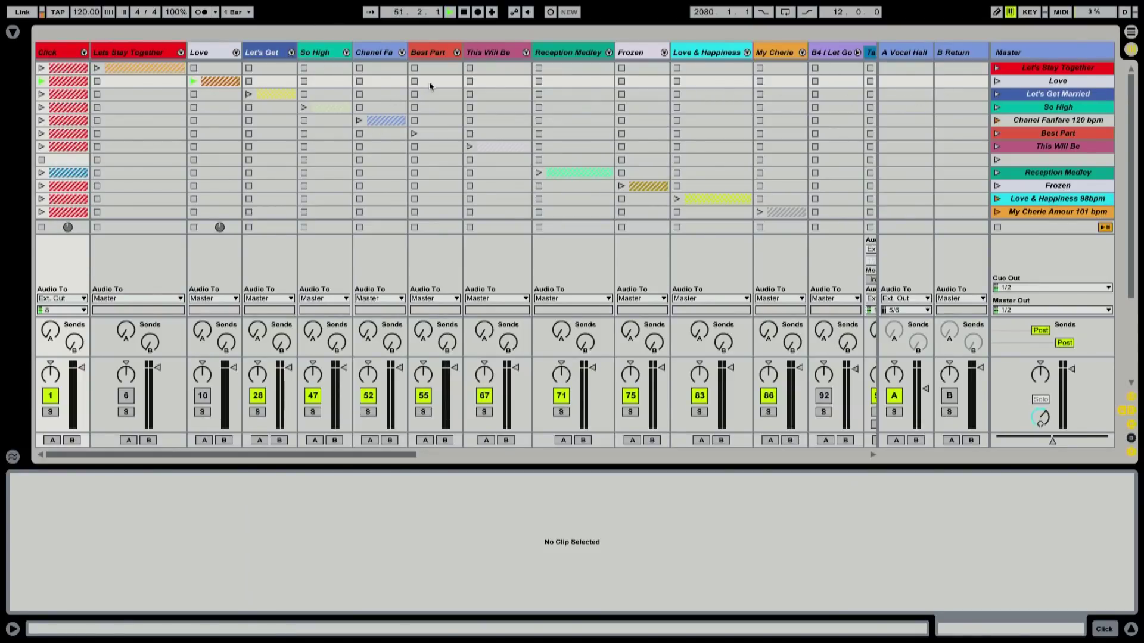
Launch the Best Part scene with its group expanded to show the individual tracks, and collapse the group again.
scroll(439, 145, "down", 3)
scroll(440, 141, "up", 3)
left_click(457, 53)
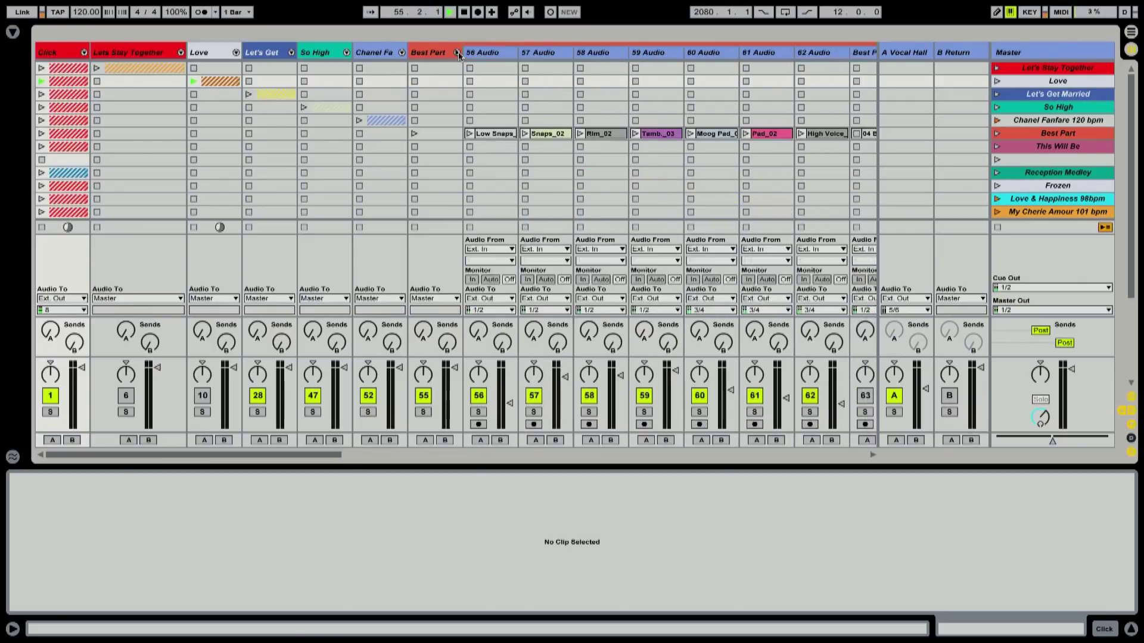
left_click(997, 135)
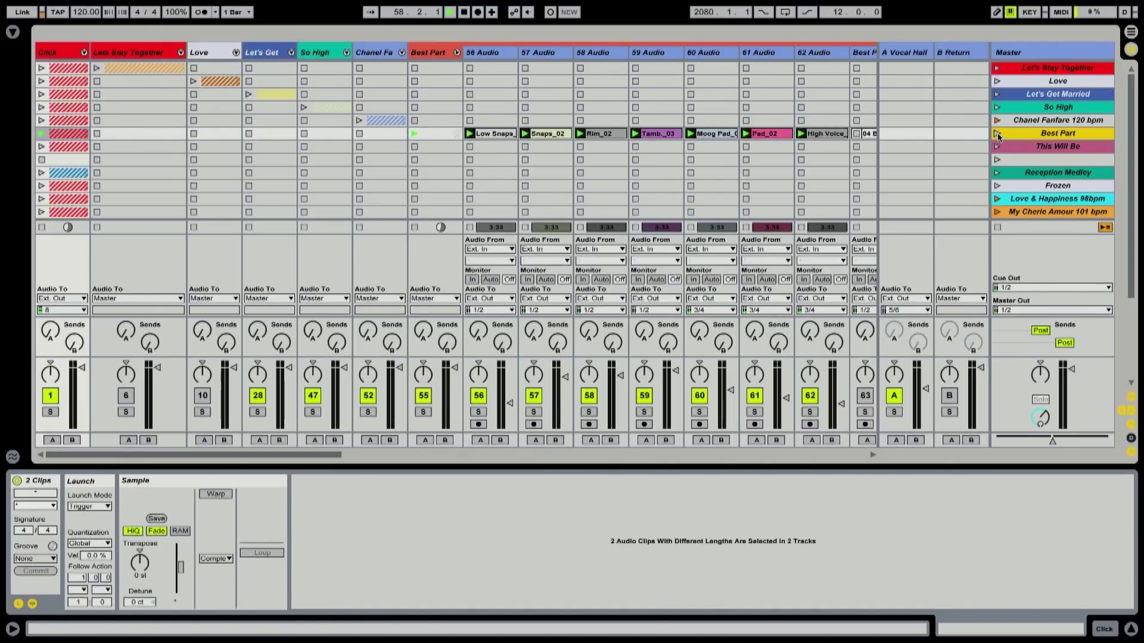
left_click(457, 52)
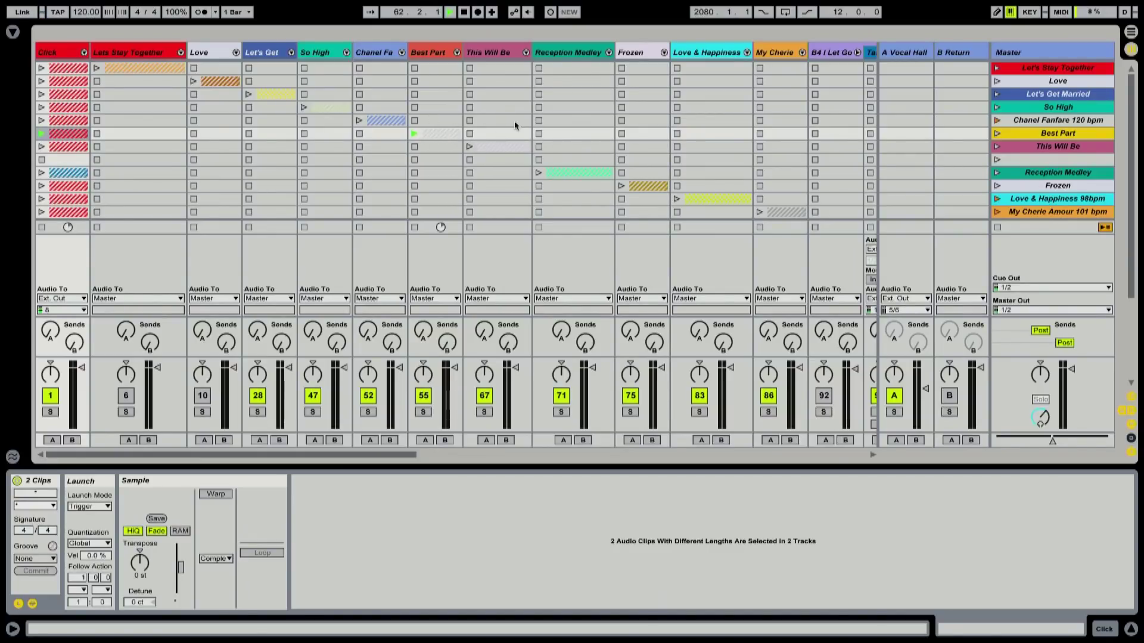
Hide the clip detail area and launch the B4 Break 2 scene.
left_click_drag(334, 460, 433, 472)
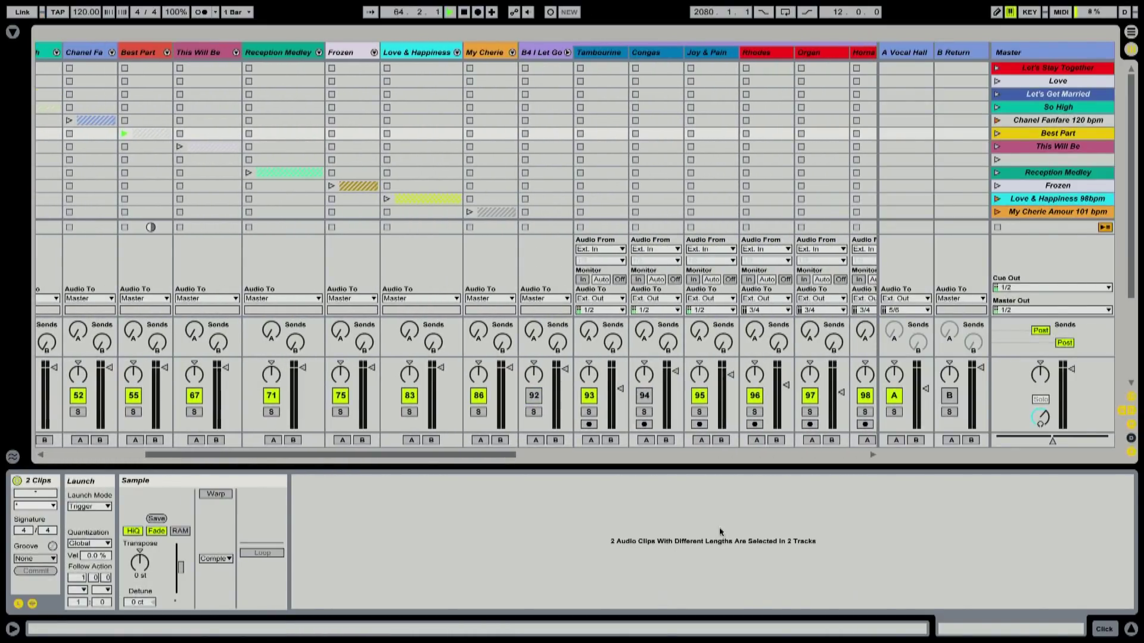
left_click(1130, 629)
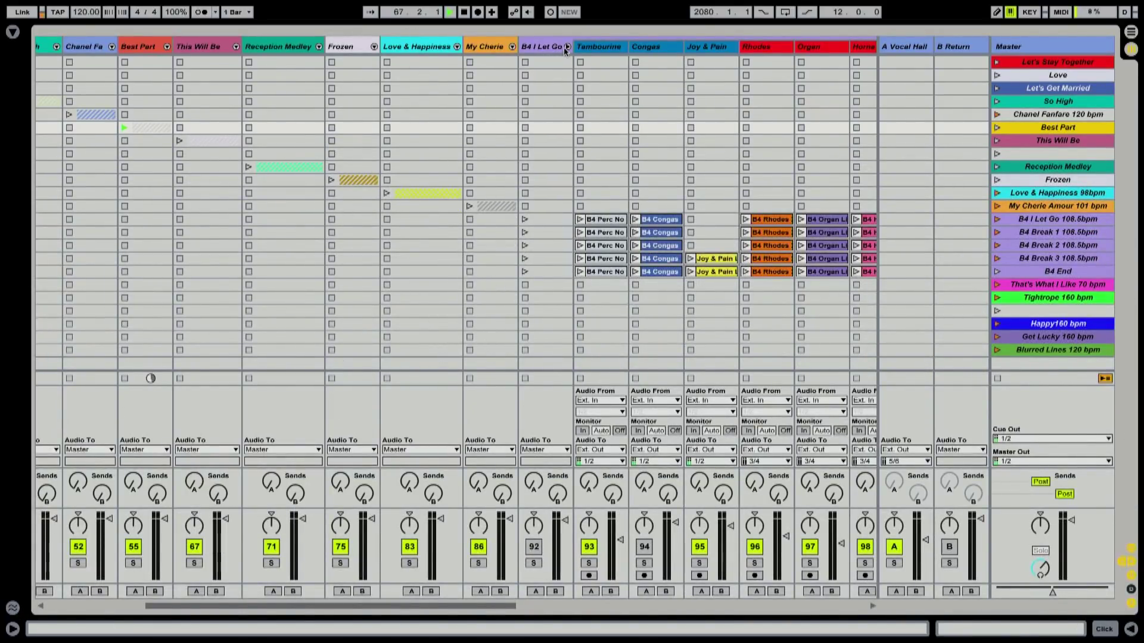
left_click(997, 246)
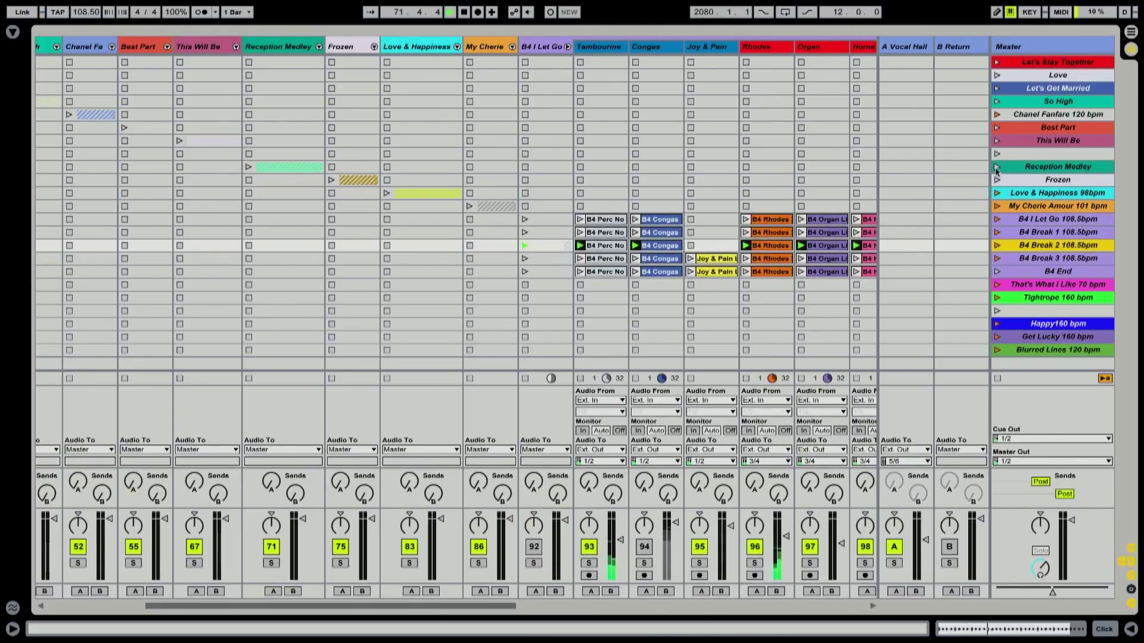
Launch the Reception Medley scene and expand its group to view the tracks, ending with playback stopped.
left_click(996, 168)
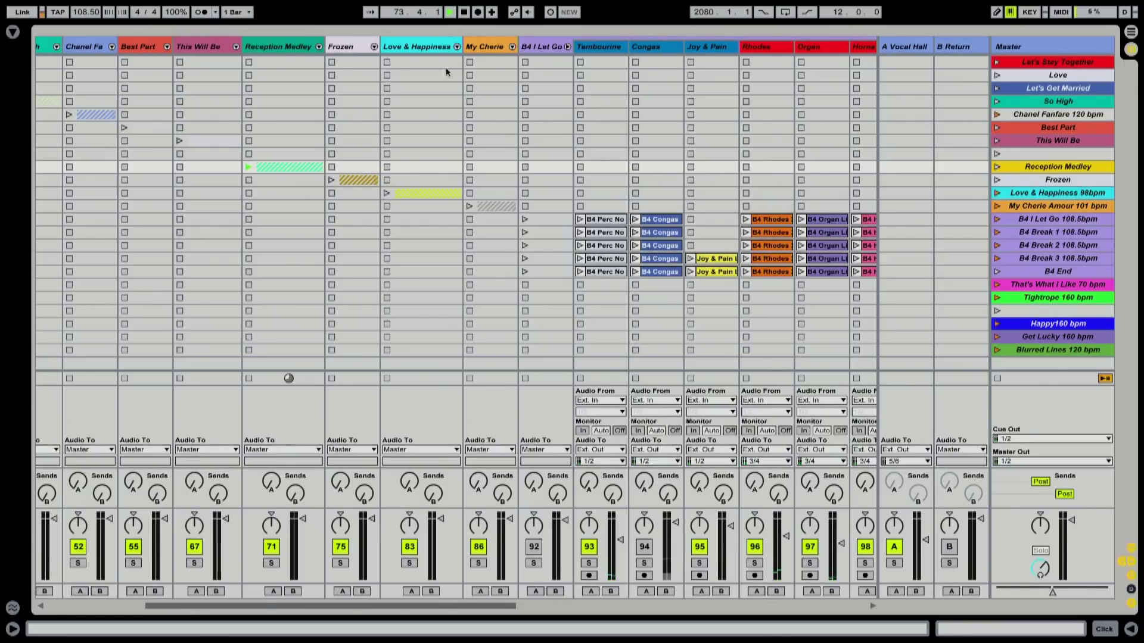
left_click(320, 47)
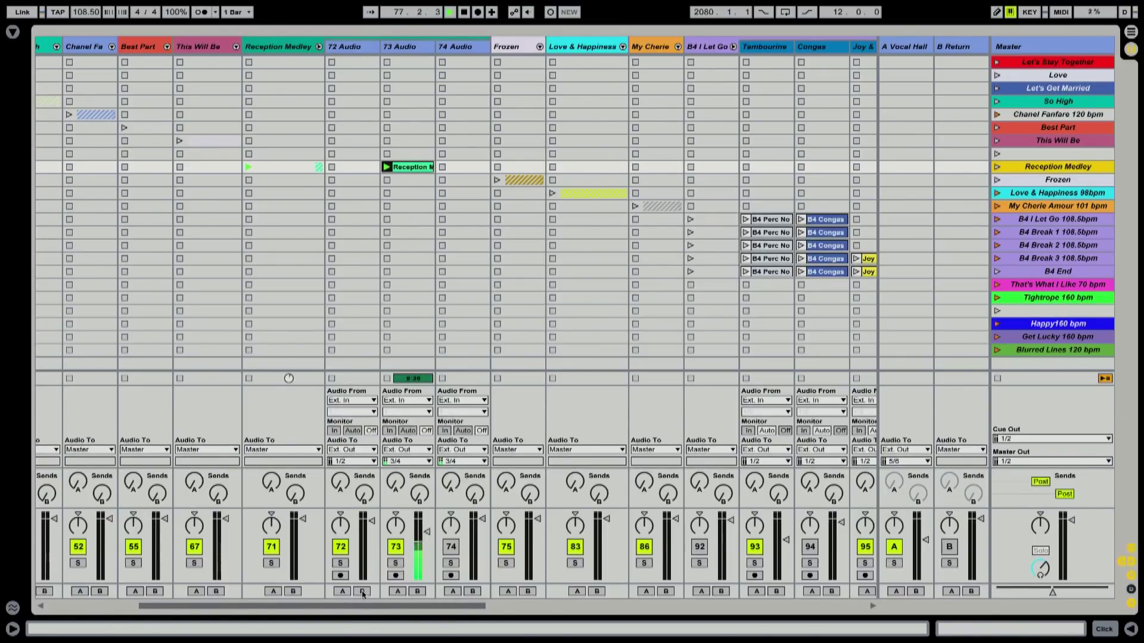
scroll(233, 599, "left", 3)
scroll(233, 598, "left", 2)
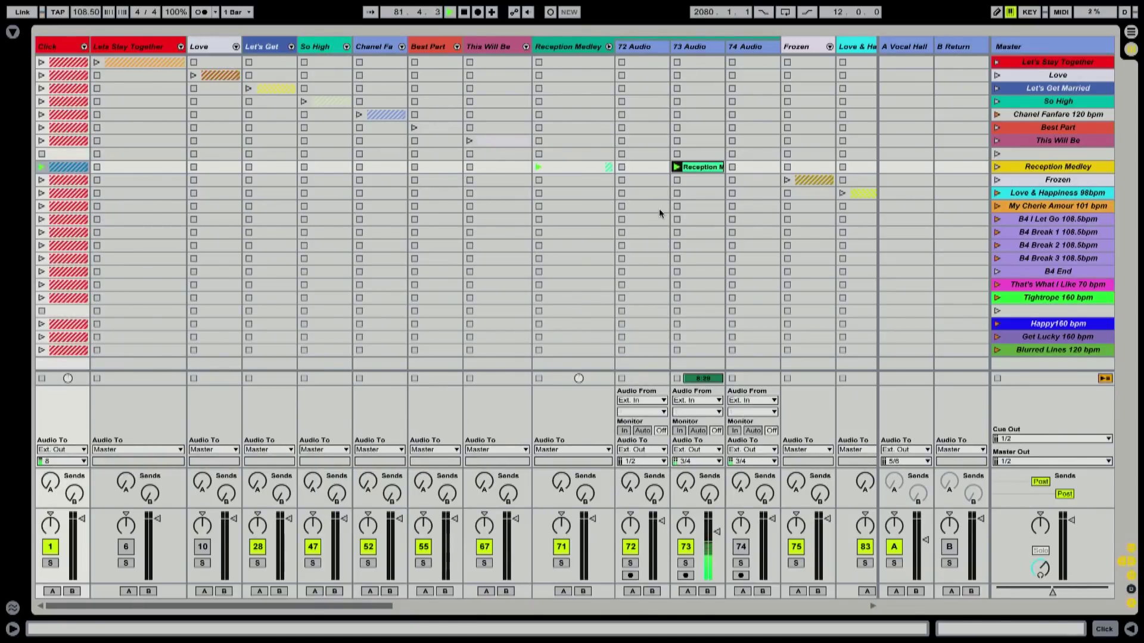
key("space")
Play the This Will Be scene with its group expanded, switching track 70 on and back off.
left_click(996, 141)
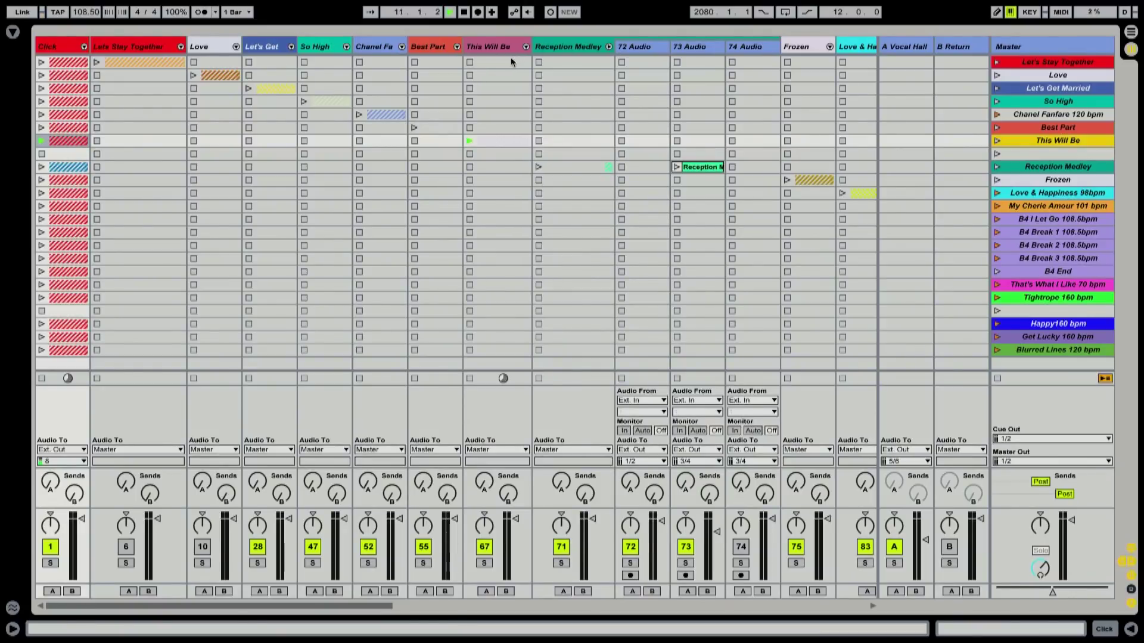
left_click(526, 47)
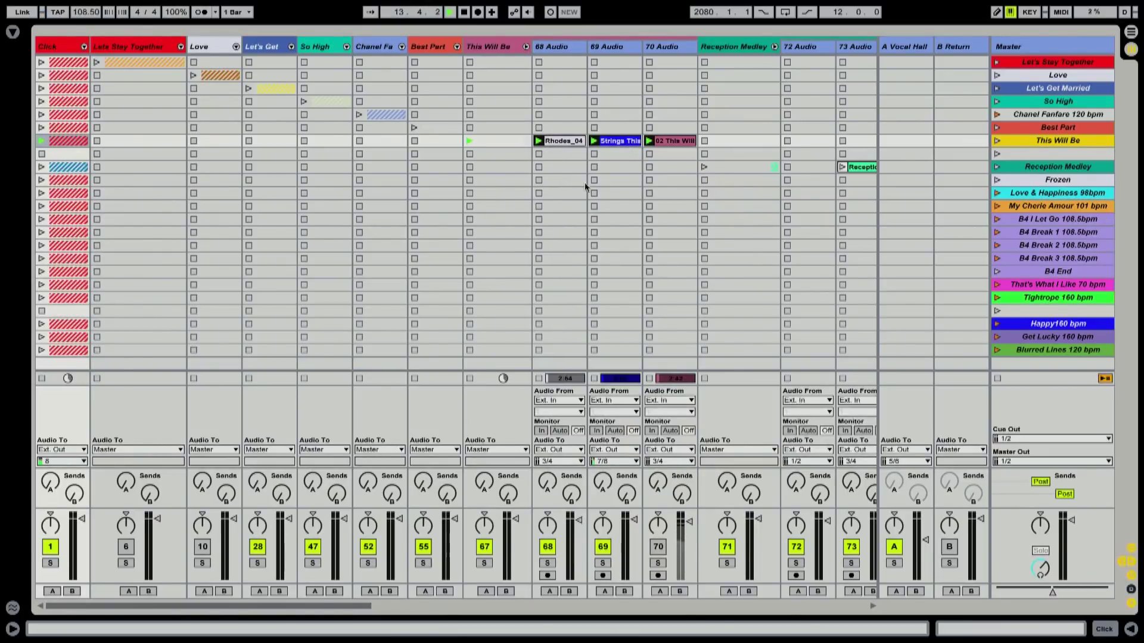
left_click(658, 548)
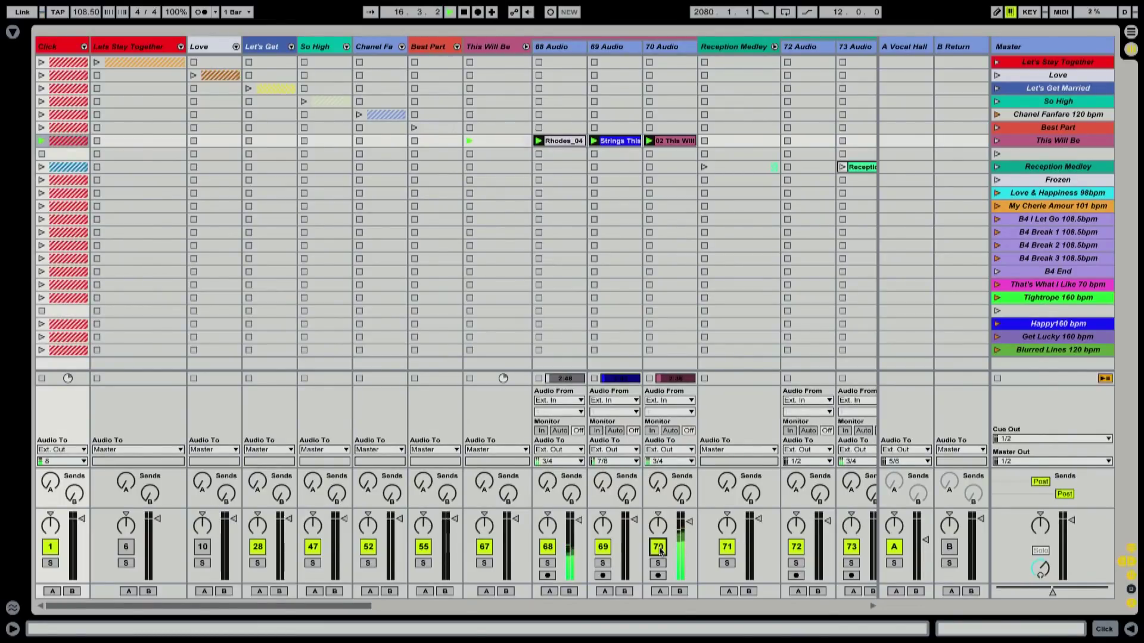
left_click(659, 548)
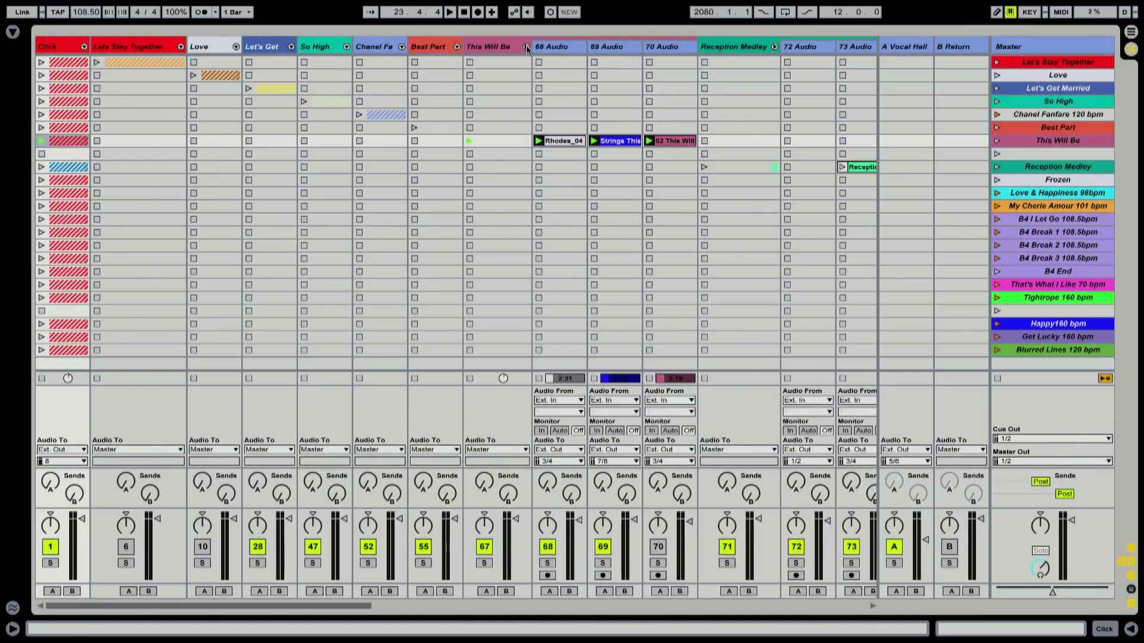
Collapse the This Will Be, Reception Medley and B4 I Let Go groups.
key("Delete")
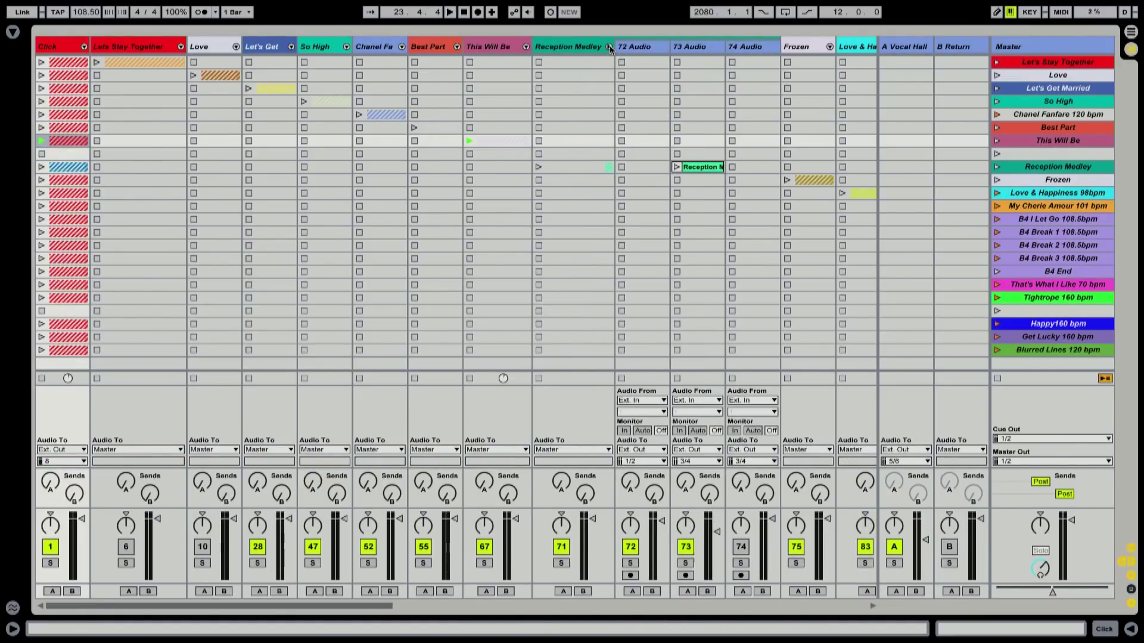
key("Delete")
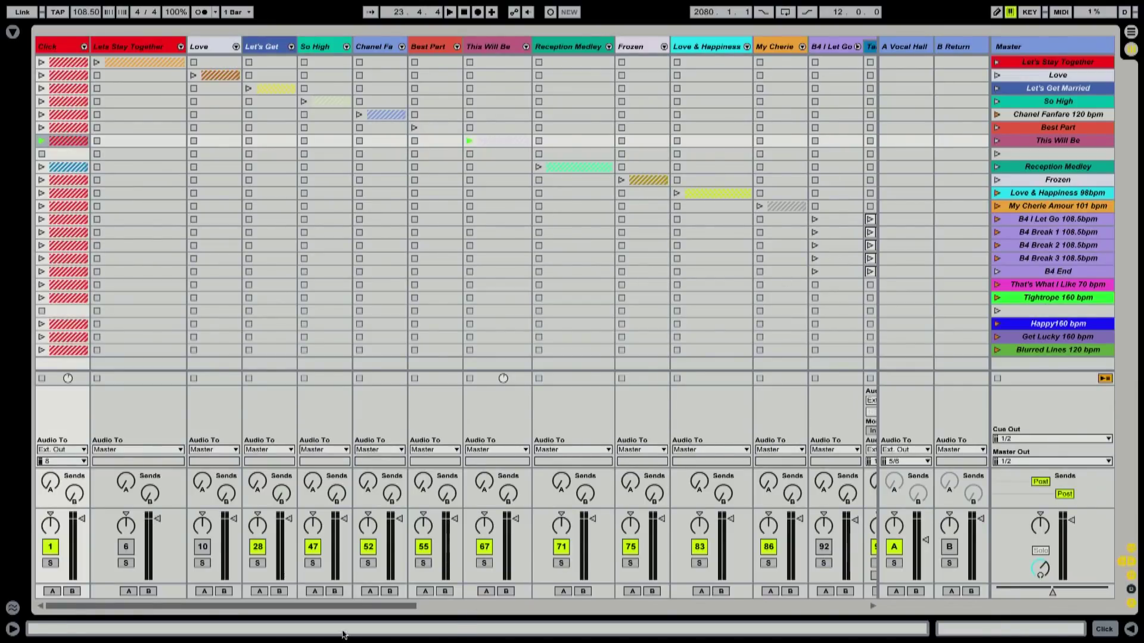
left_click_drag(329, 605, 441, 619)
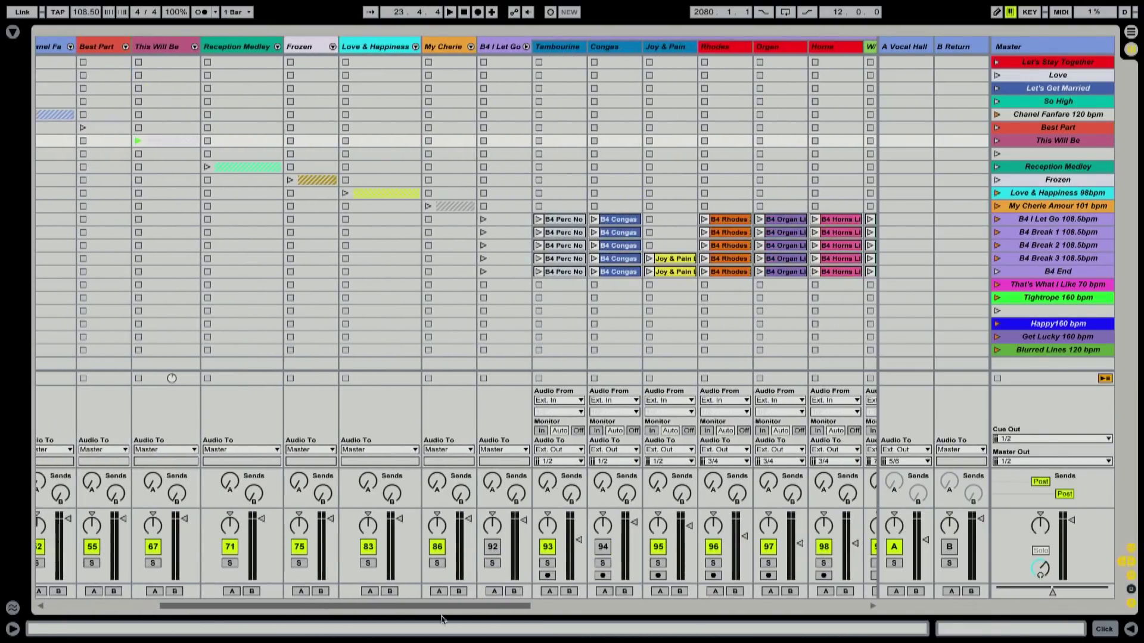
left_click(526, 47)
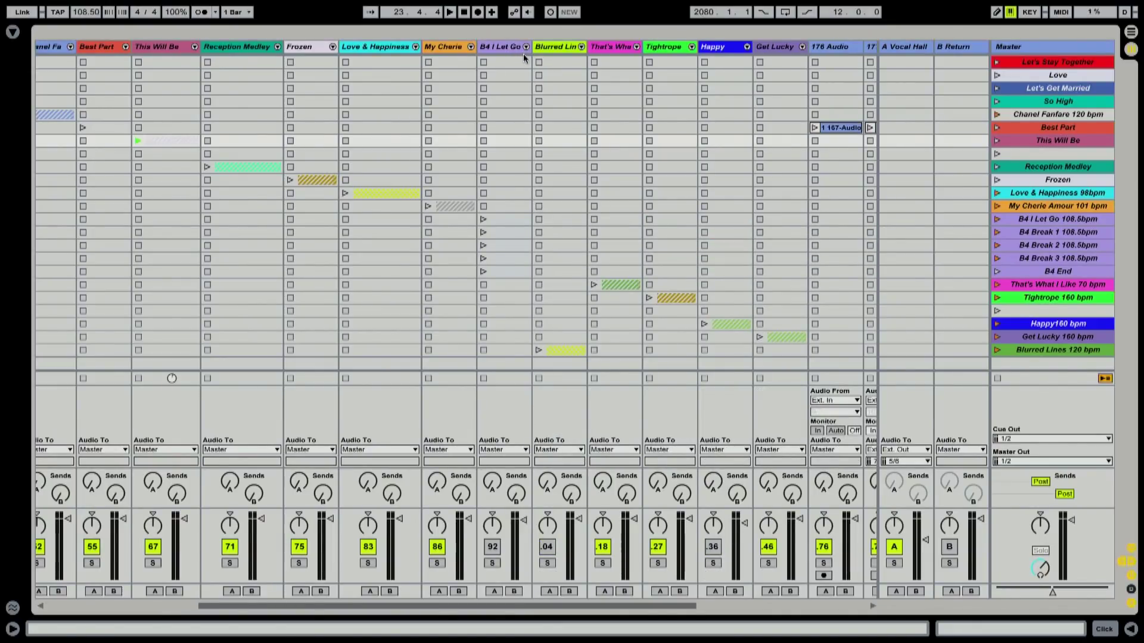
Show the Arrangement view and open the other Live set containing the wedding songs' full arrangement.
key("Tab")
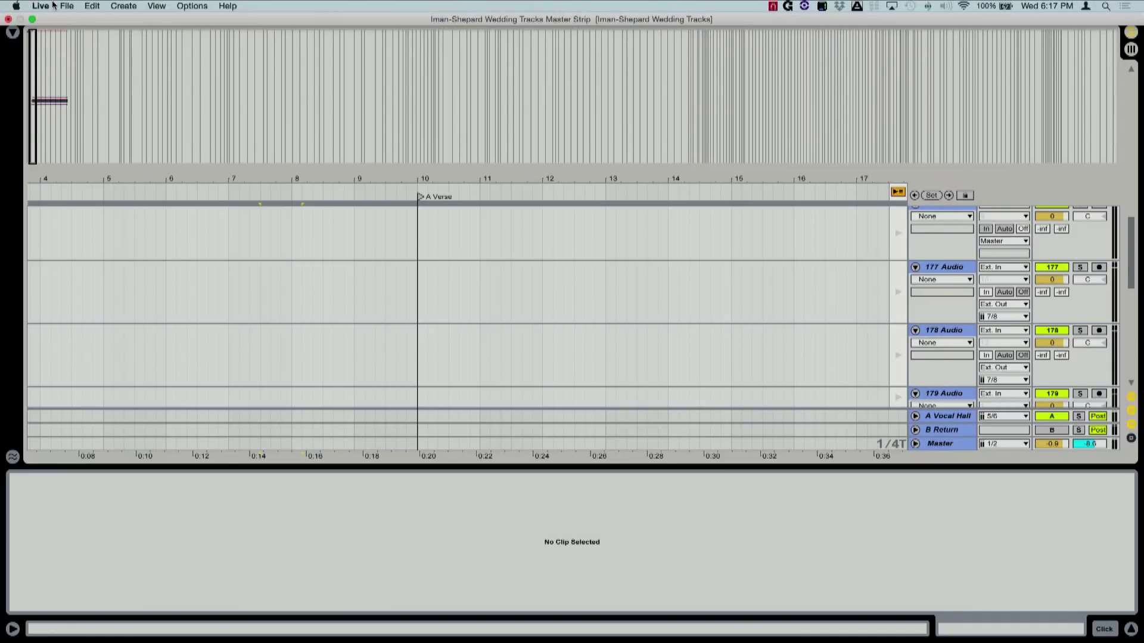
left_click(50, 5)
left_click(675, 353)
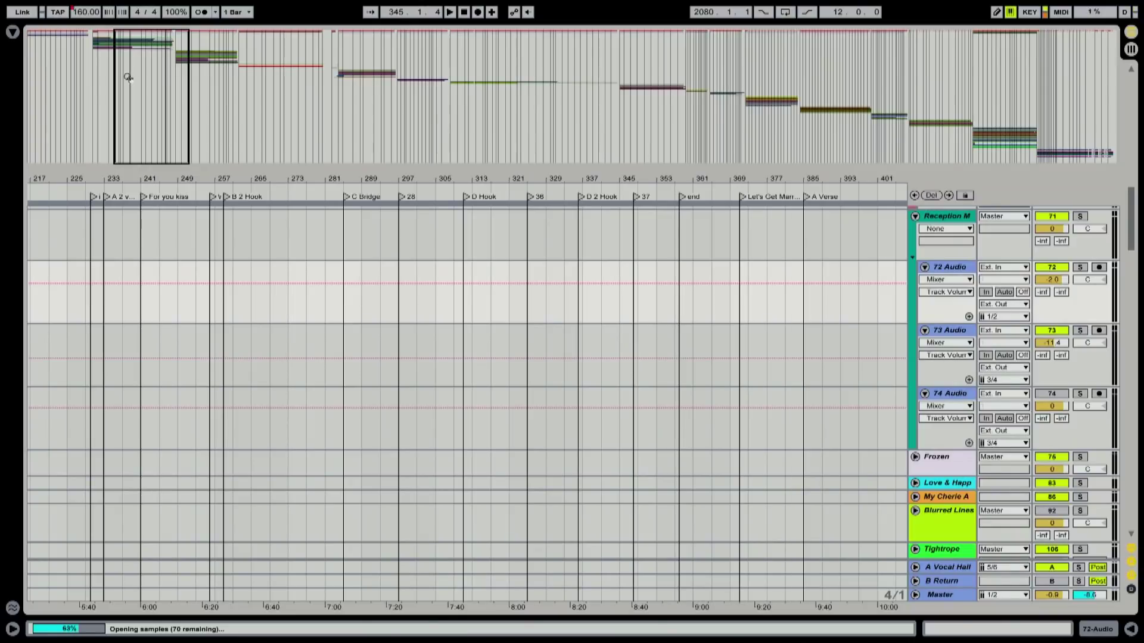
Examine the song section locators around Let's Get Married and Get Lucky, and display the whole arrangement timeline.
left_click_drag(128, 68, 191, 78)
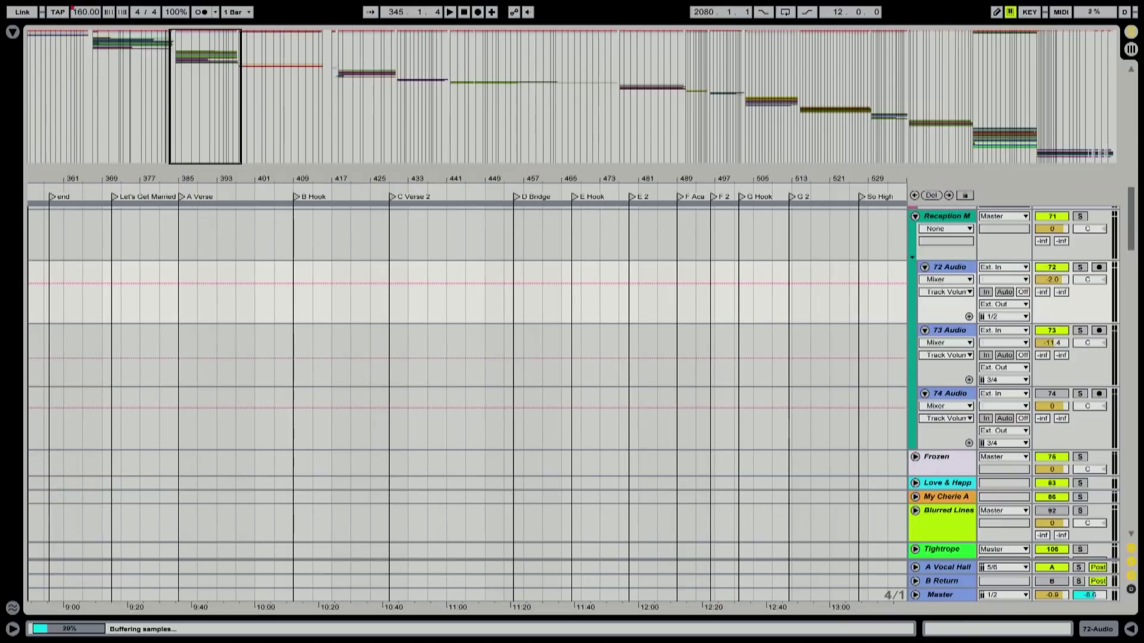
left_click(113, 194)
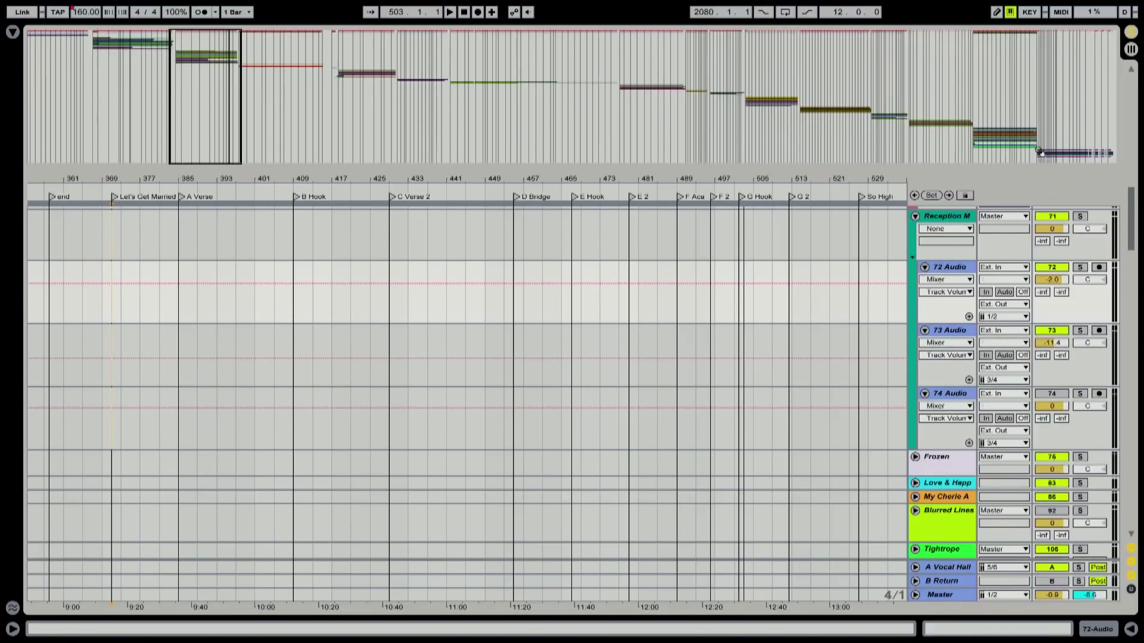
left_click(975, 142)
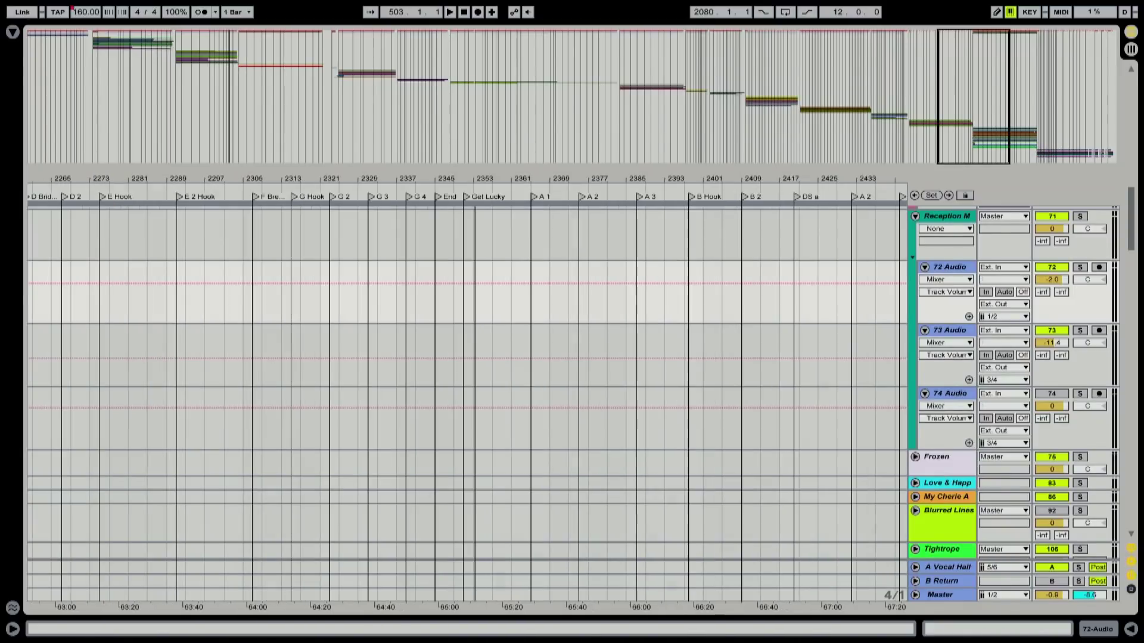
left_click_drag(975, 142, 704, 186)
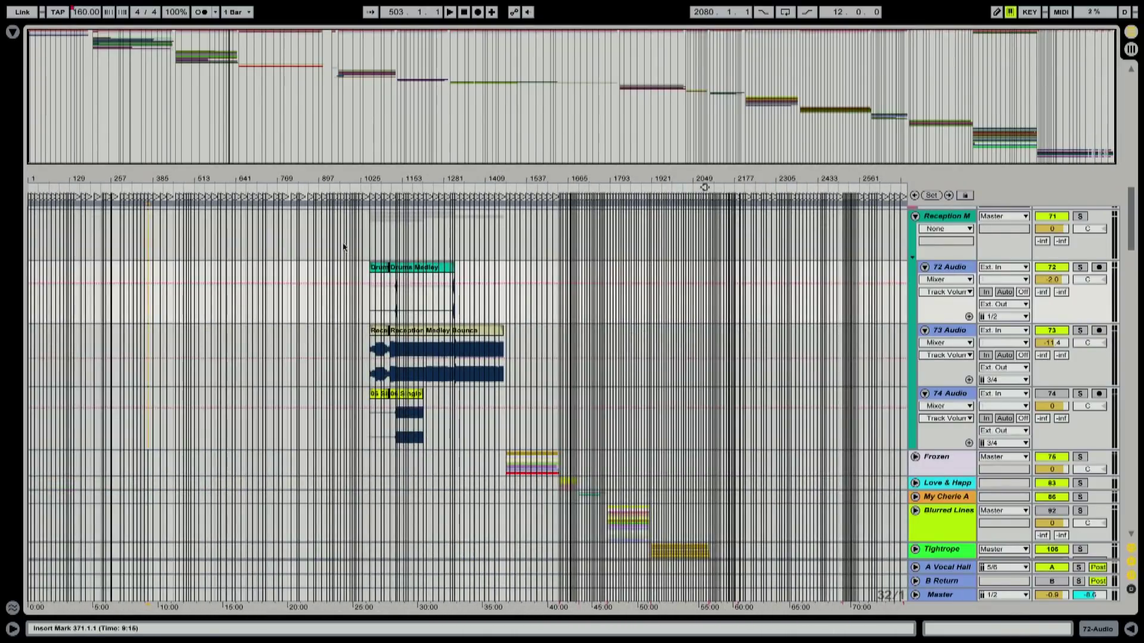